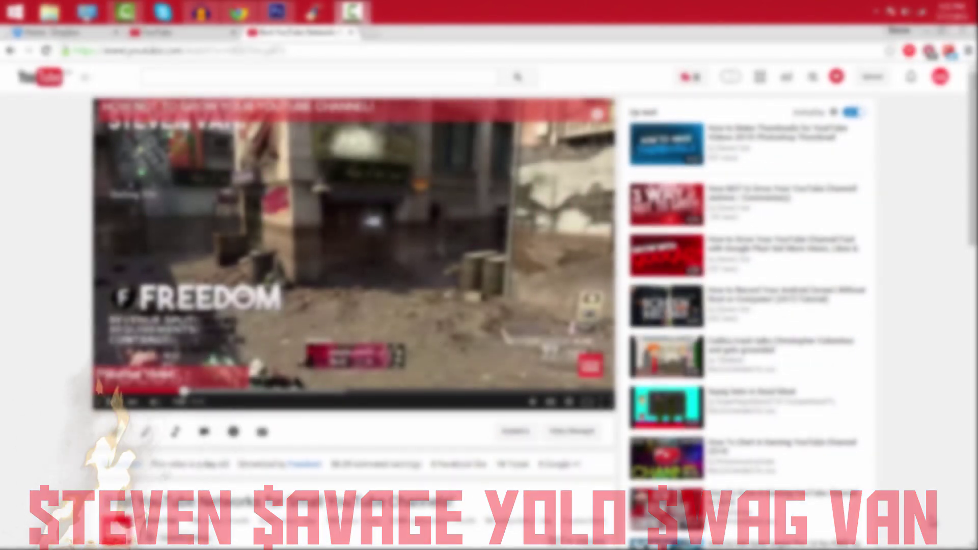
Close the channel tab opened by the watermark click and return to the video.
mouse_move(592, 368)
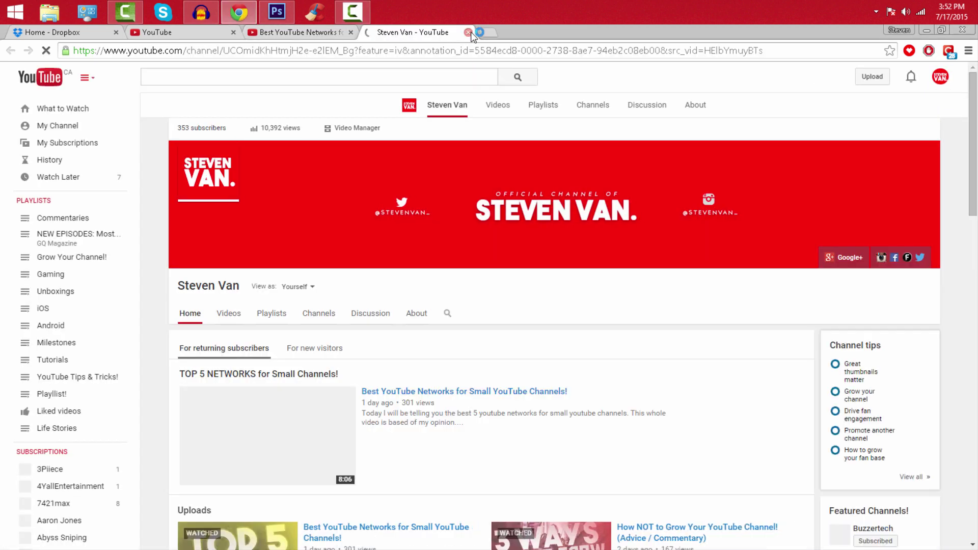
left_click(468, 32)
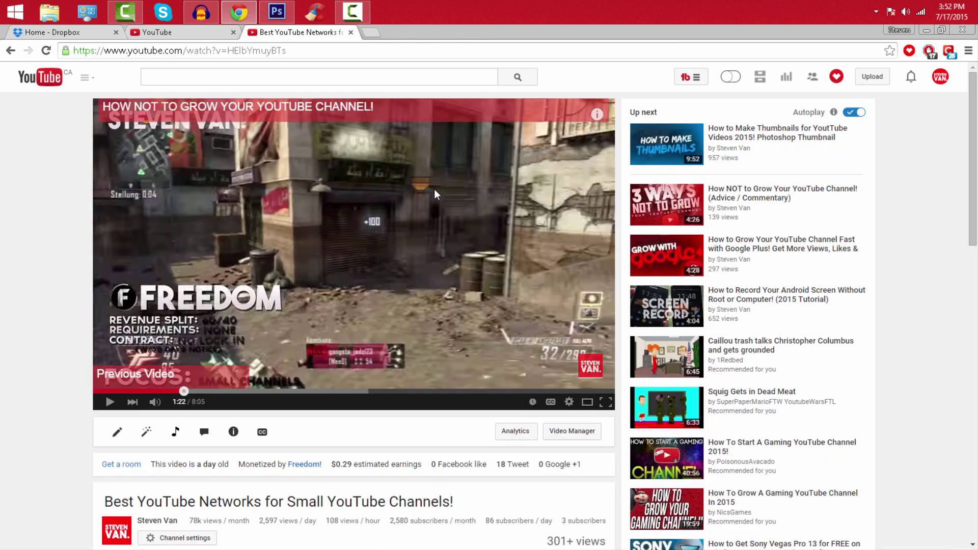
Set the branding watermark display time to Entire video, then return to the Best YouTube Networks video.
left_click(208, 33)
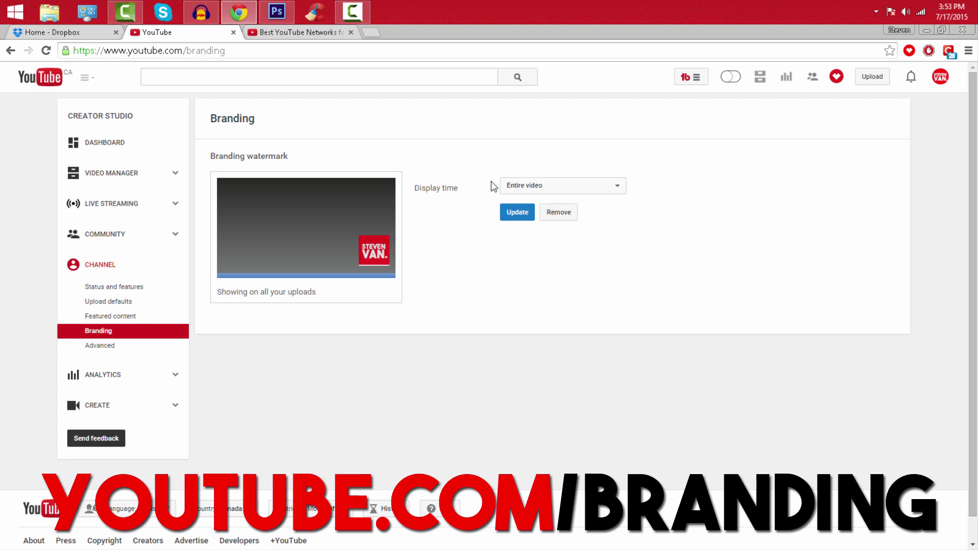
left_click(558, 188)
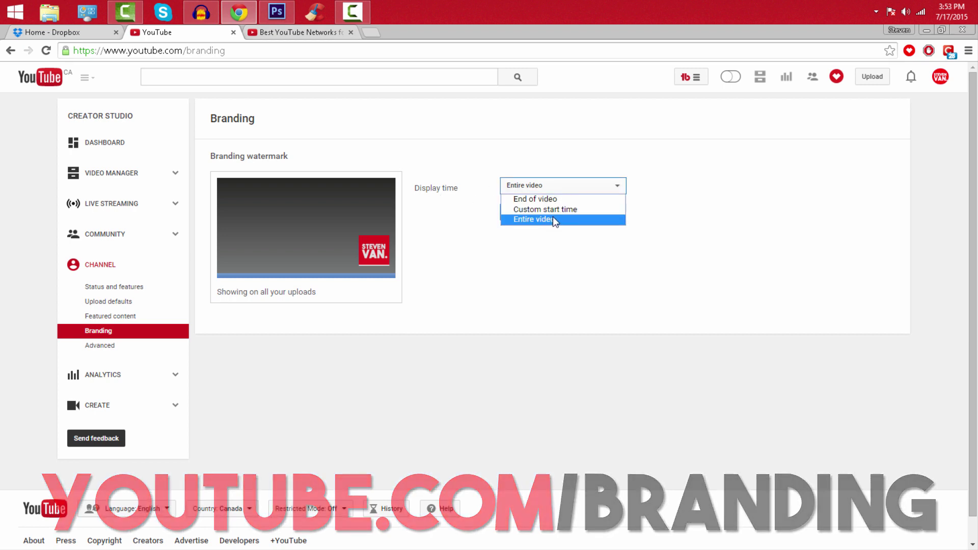
left_click(556, 209)
left_click(550, 188)
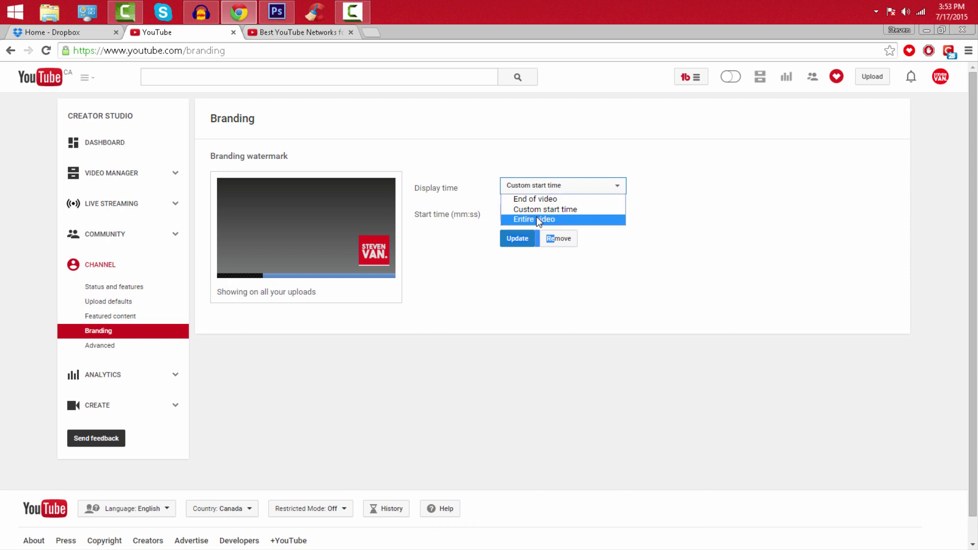
left_click(536, 217)
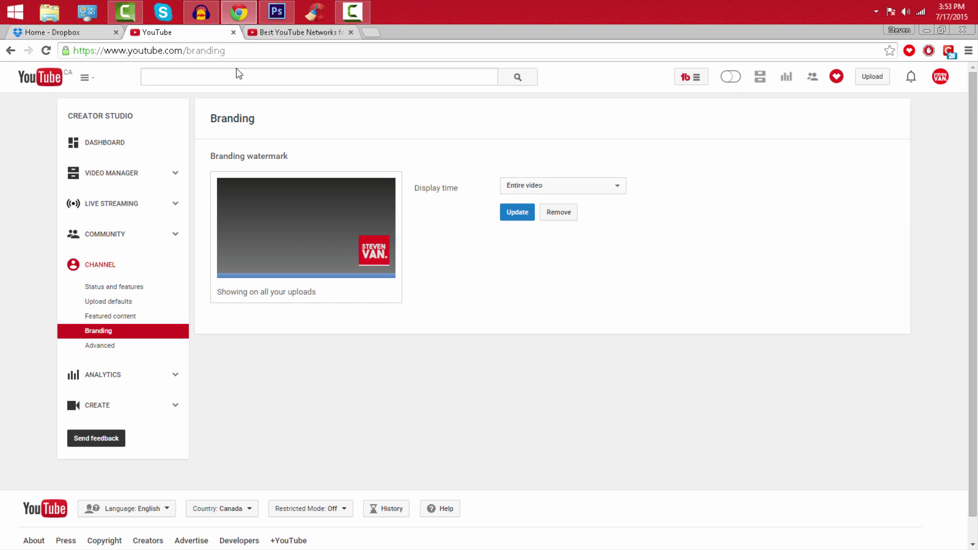
left_click(304, 33)
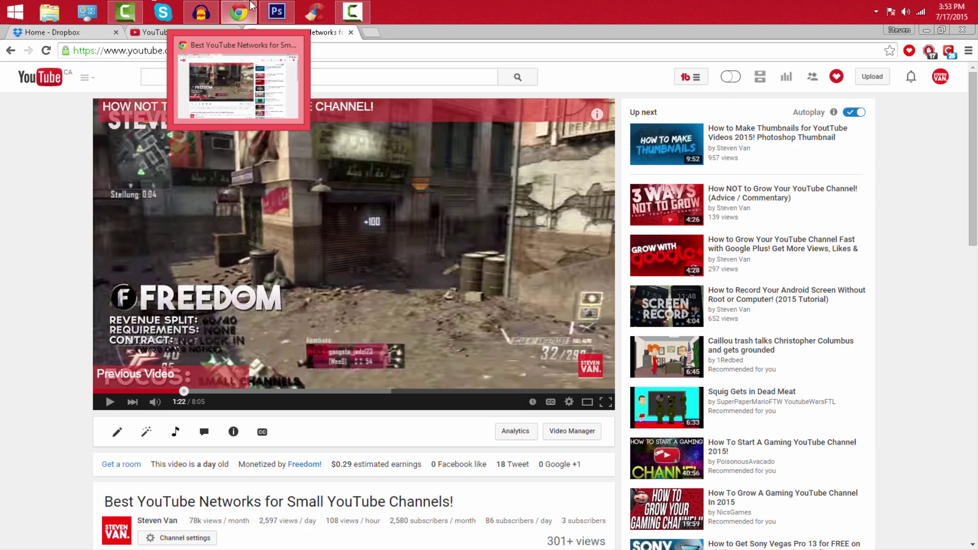
In Photoshop, start a new document via File > New and center its settings dialog.
left_click(277, 12)
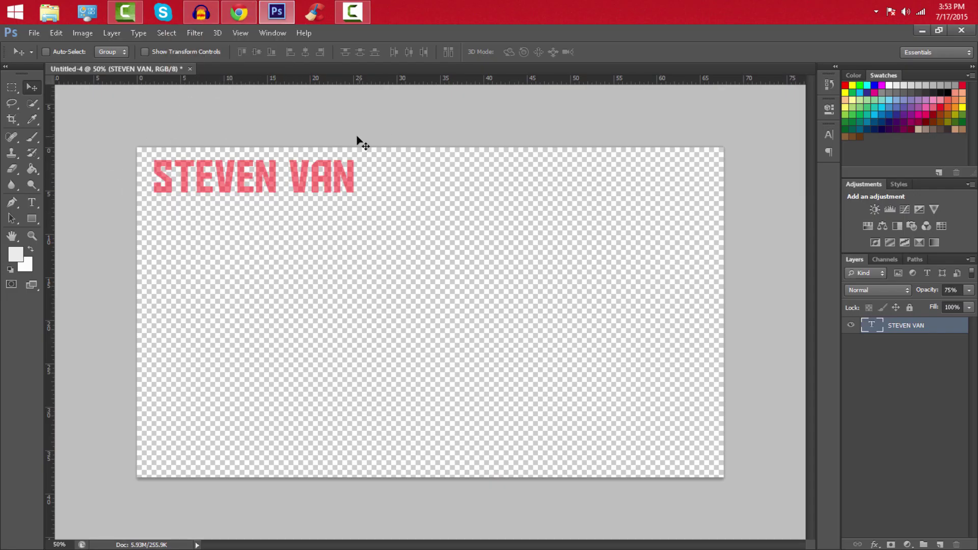
left_click(34, 32)
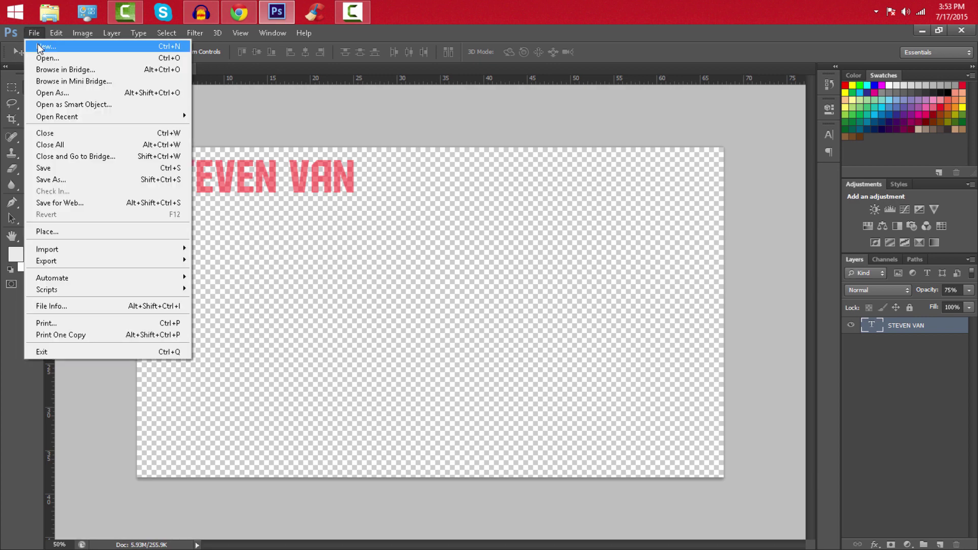
left_click(44, 43)
left_click_drag(545, 133, 399, 167)
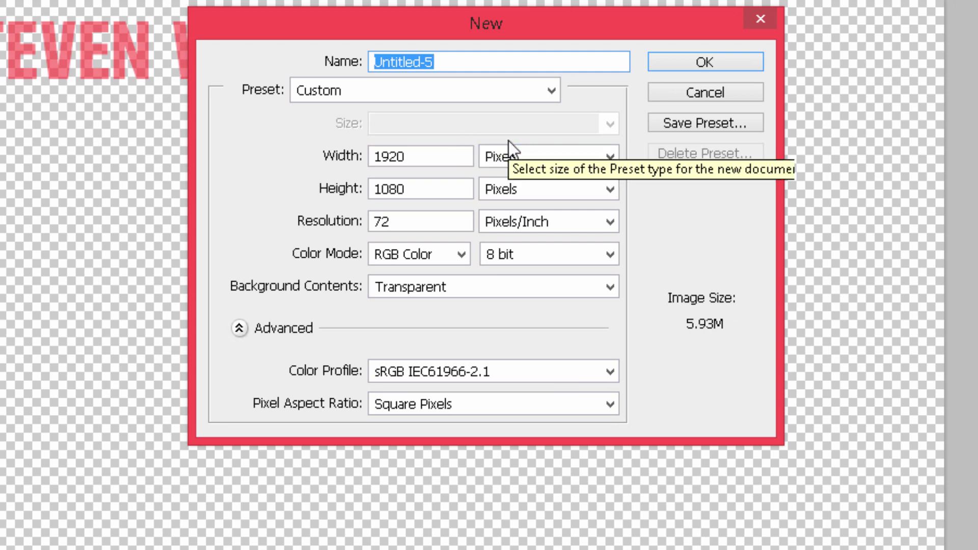
Confirm the canvas is 1920 × 1080 pixels with a Transparent background.
left_click(508, 155)
left_click(508, 155)
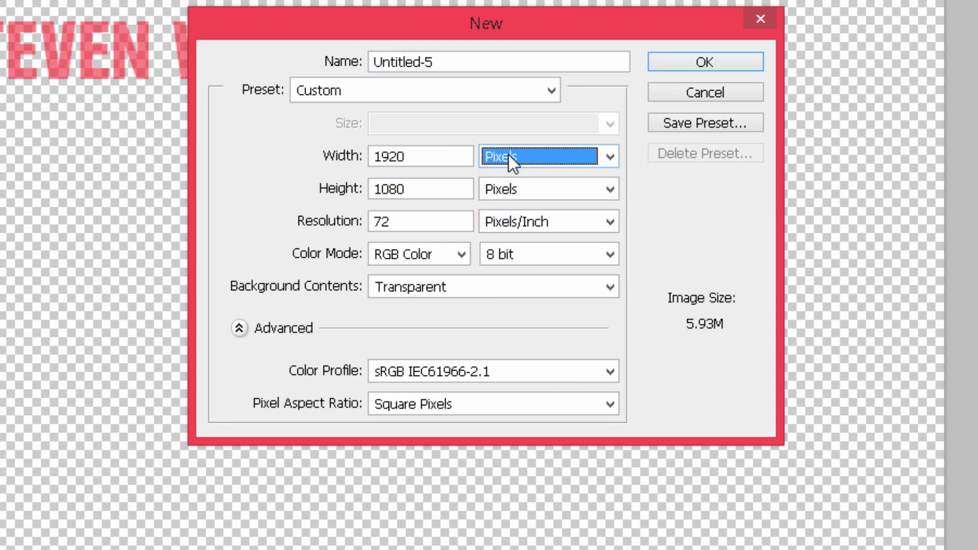
double_click(510, 160)
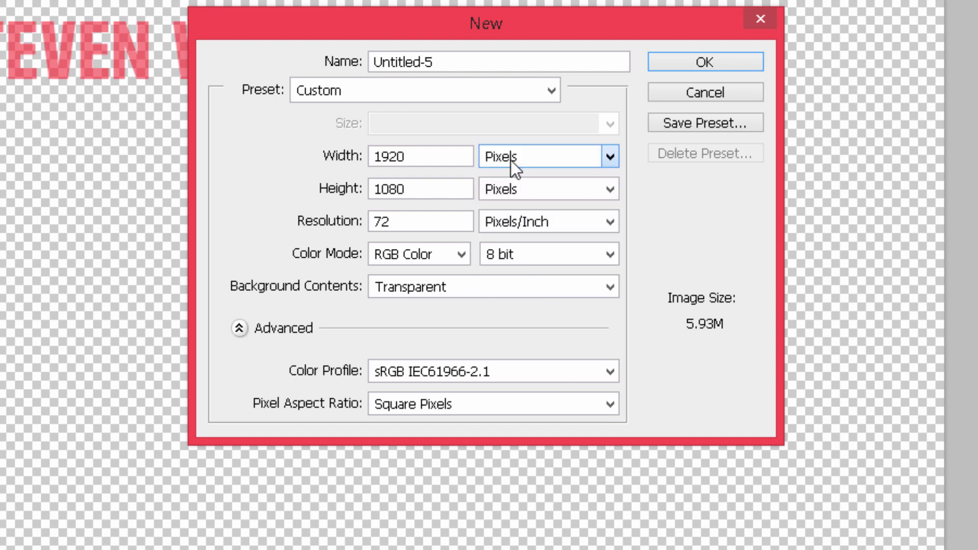
key("Tab")
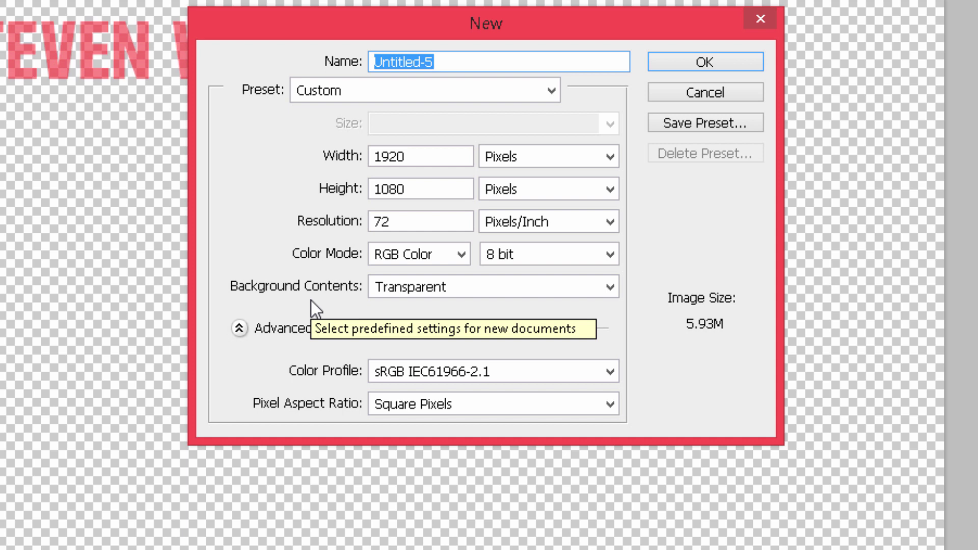
left_click(391, 285)
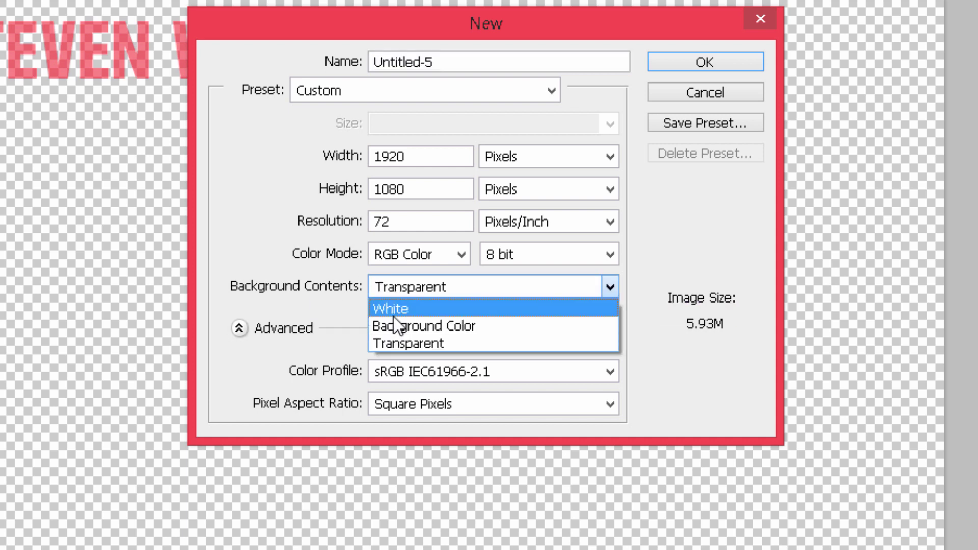
left_click(399, 287)
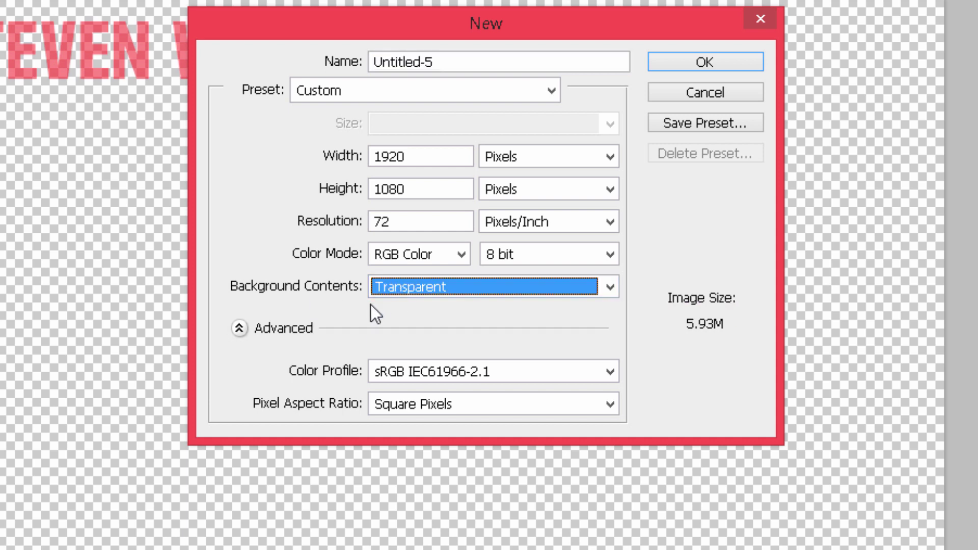
key("Tab")
left_click(411, 155)
left_click_drag(410, 154, 321, 175)
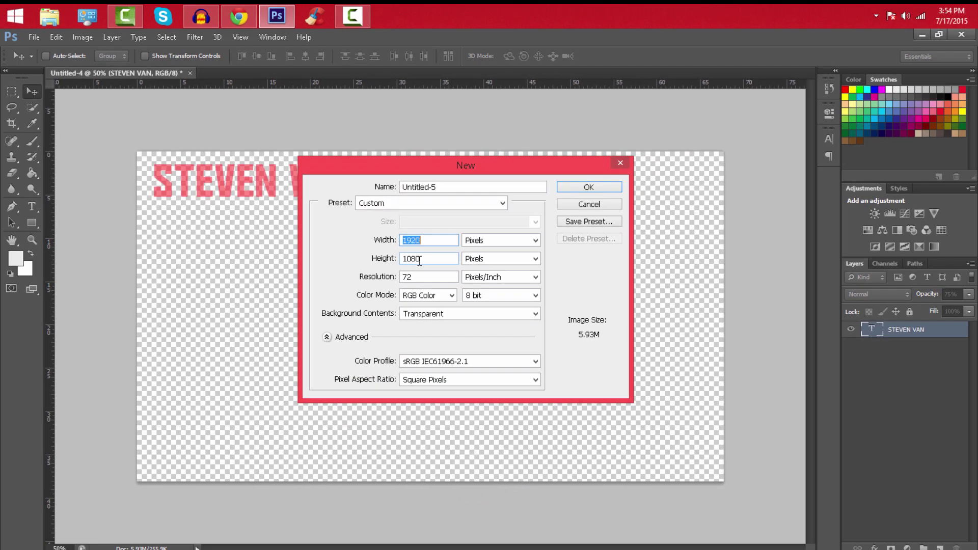
Create the transparent canvas and place red 'SV GAMING' text in its top-left corner.
left_click(562, 187)
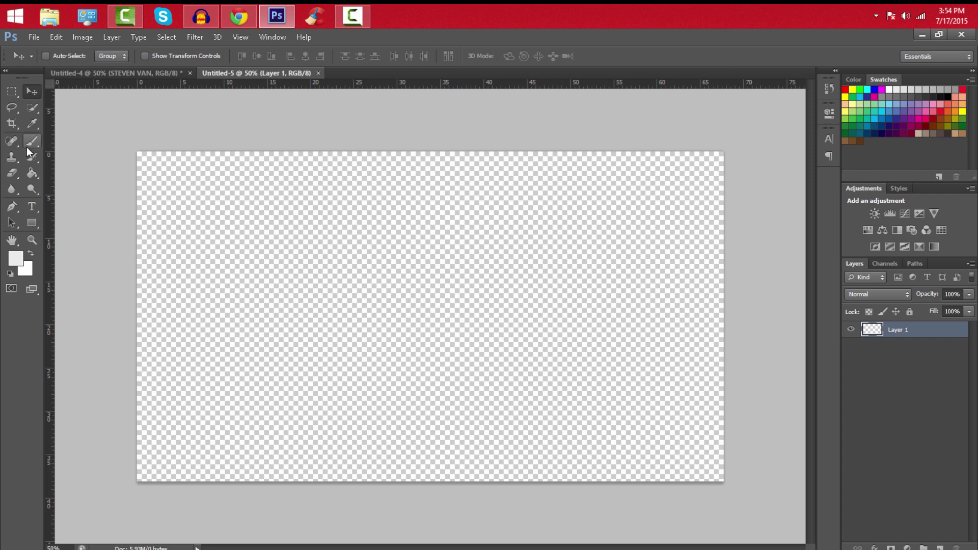
left_click(30, 204)
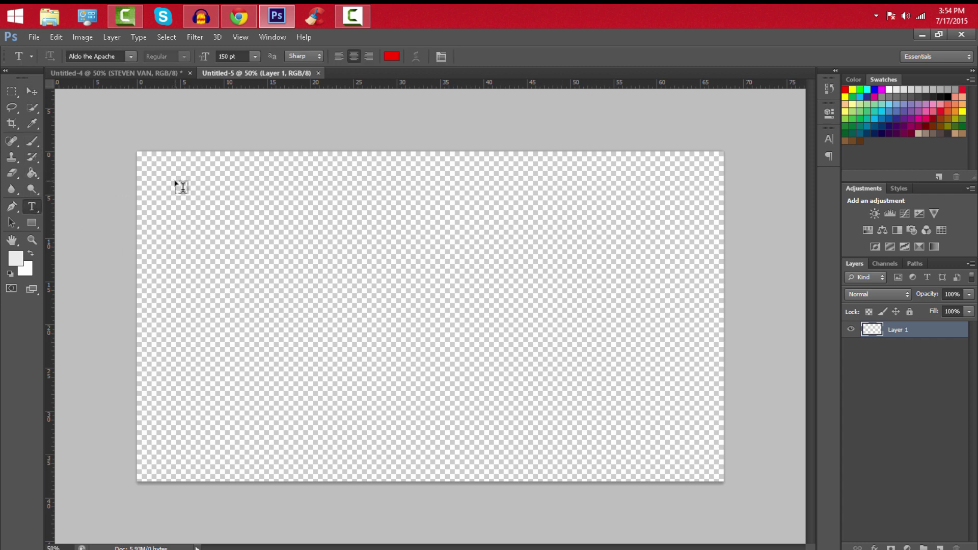
left_click(181, 187)
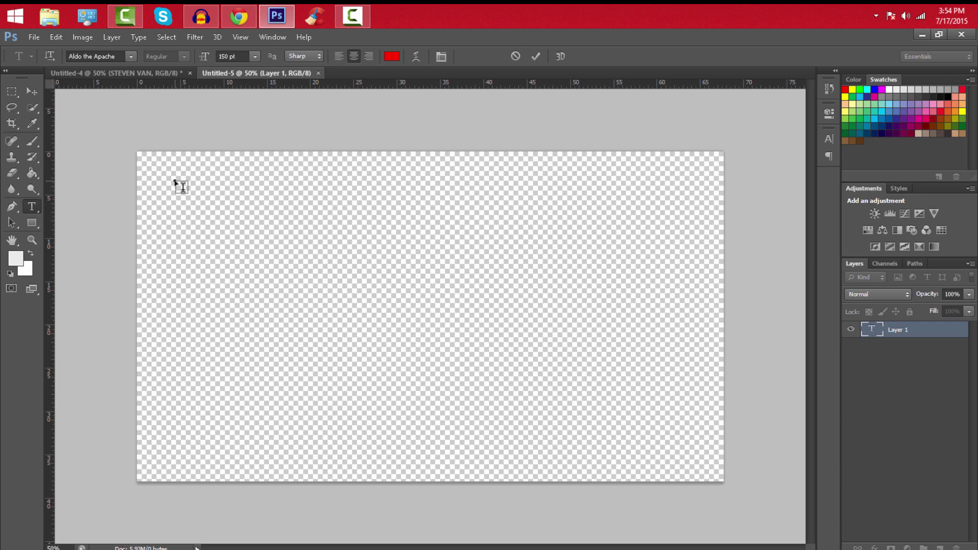
type("SV GA")
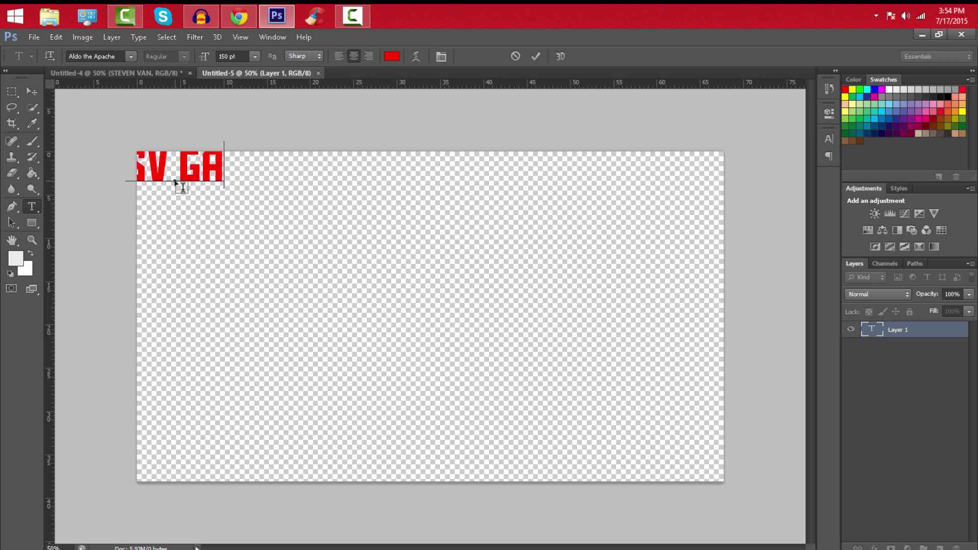
type("MING")
left_click(31, 91)
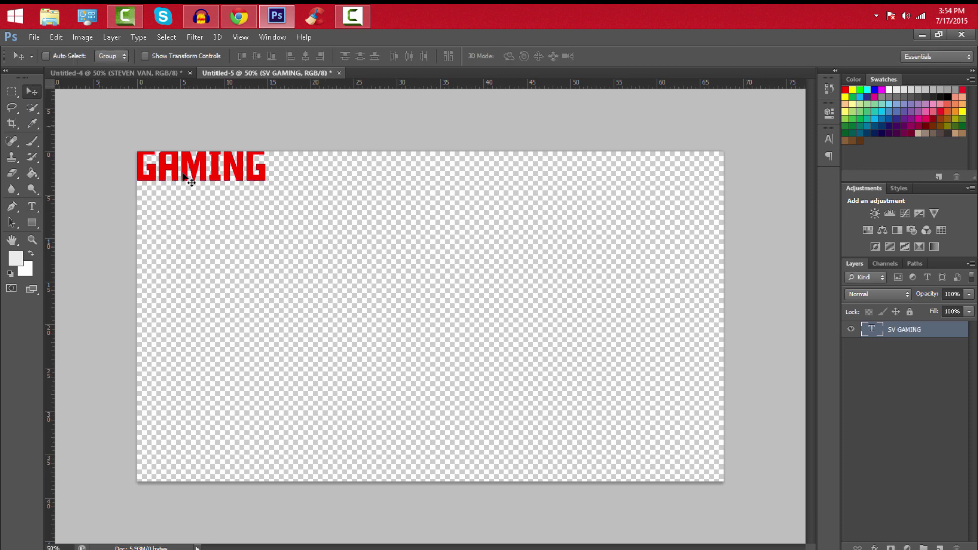
left_click_drag(183, 174, 269, 185)
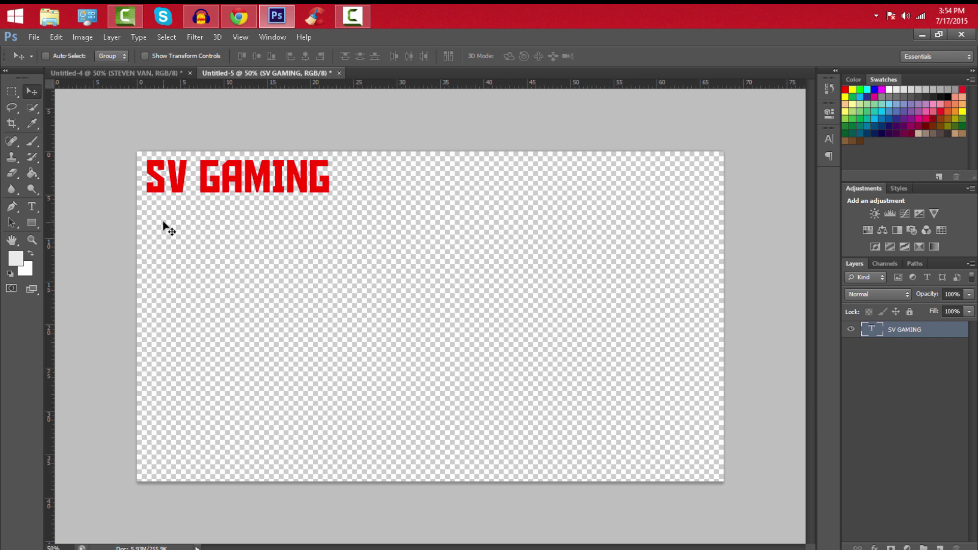
Nudge the SV GAMING text into its final position on the canvas.
left_click_drag(163, 223, 167, 235)
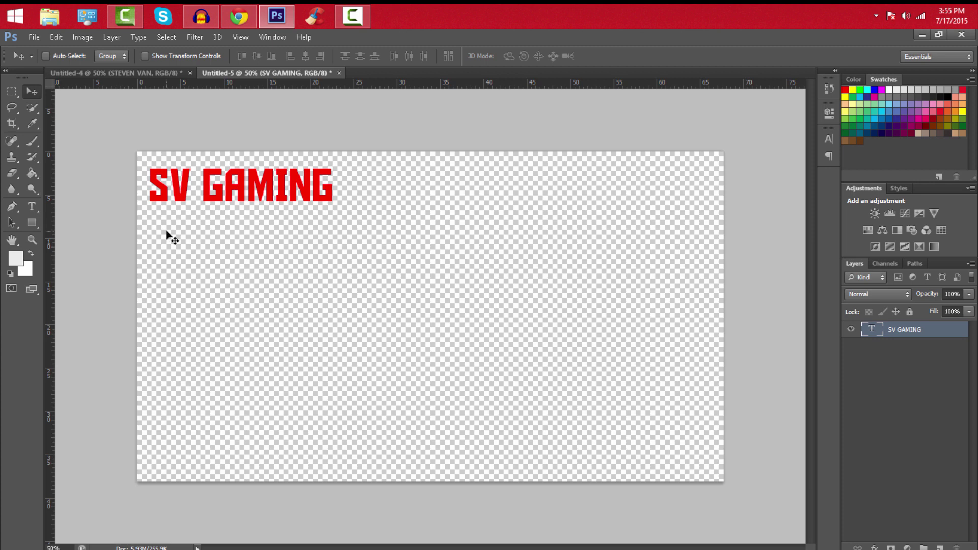
left_click_drag(170, 234, 175, 218)
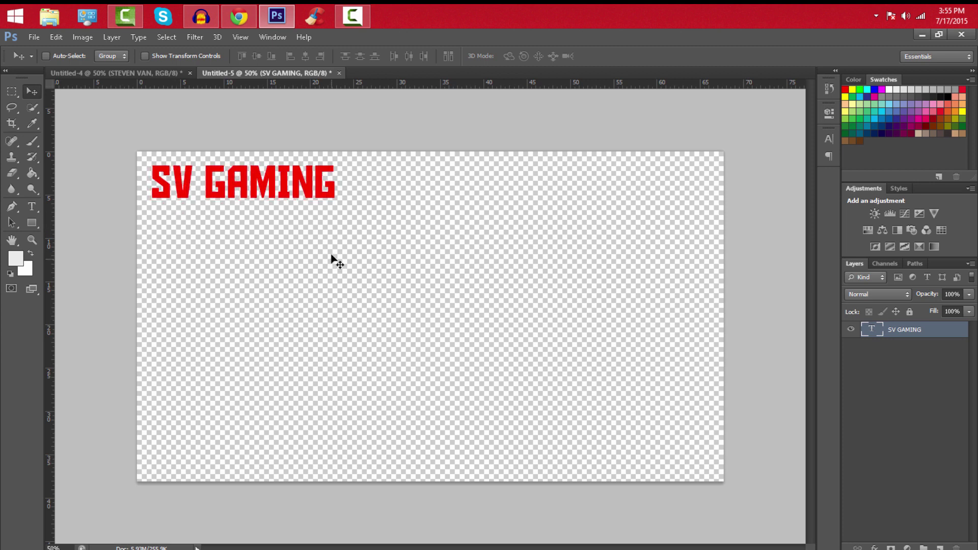
left_click_drag(322, 220, 298, 213)
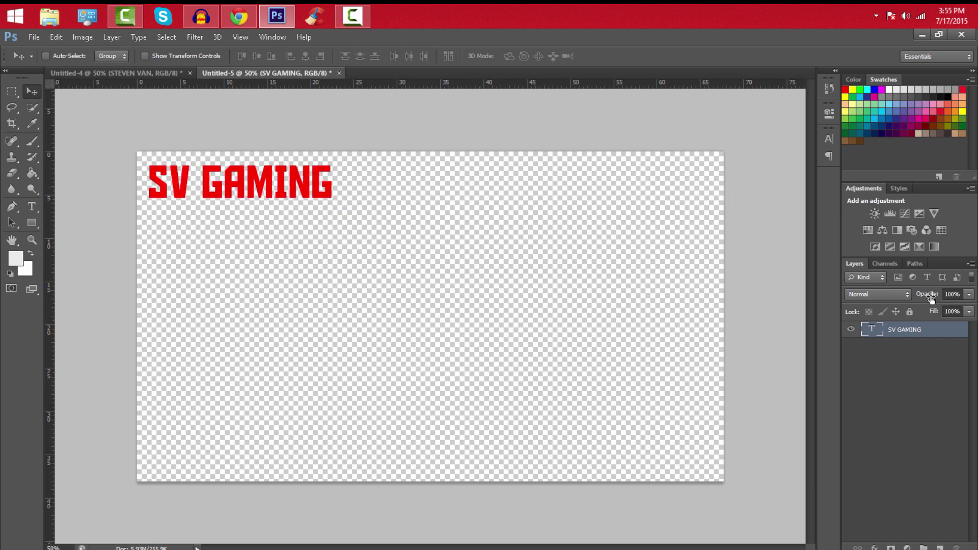
Set the SV GAMING text layer's opacity to 50%.
left_click(948, 294)
type("50")
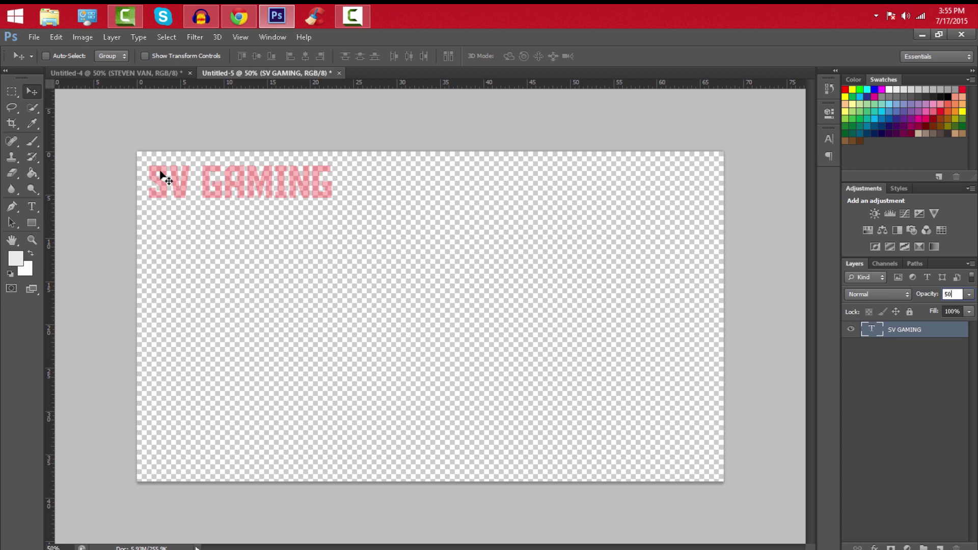
left_click(32, 38)
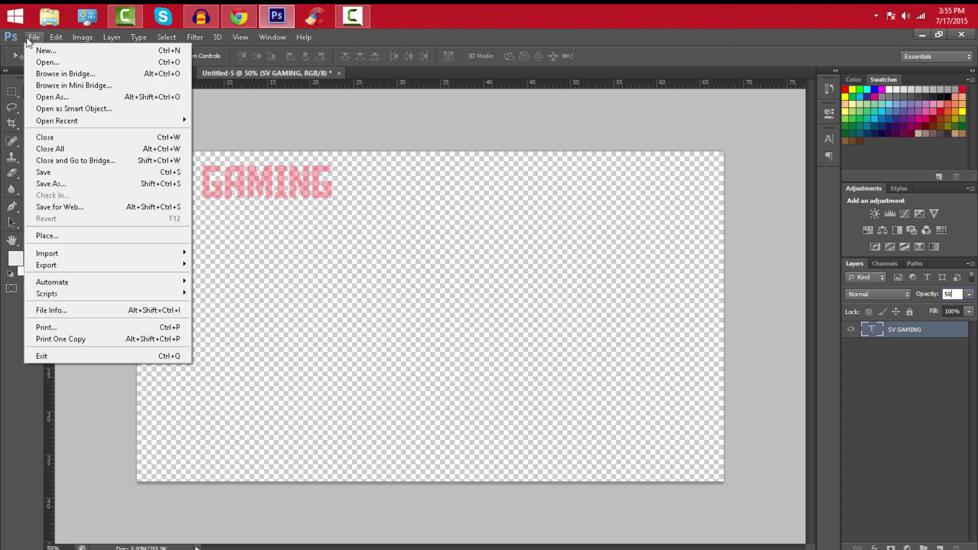
Save the image as a PNG named 'swag' with default PNG options.
left_click(53, 182)
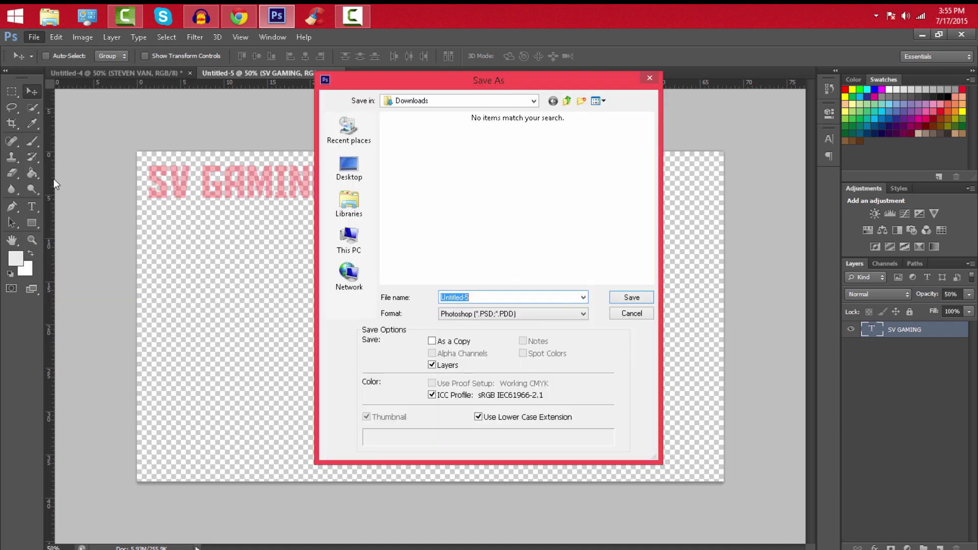
left_click(467, 317)
left_click(469, 467)
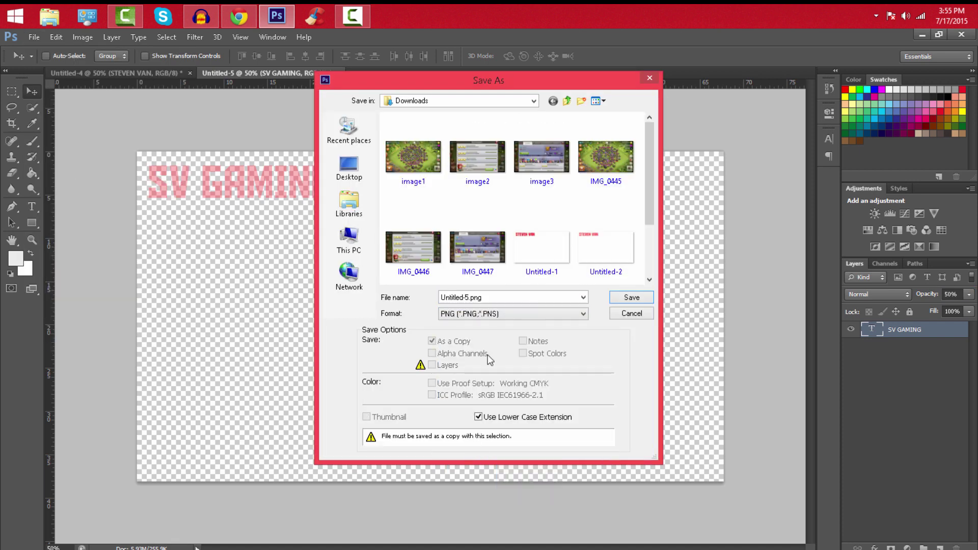
left_click(507, 300)
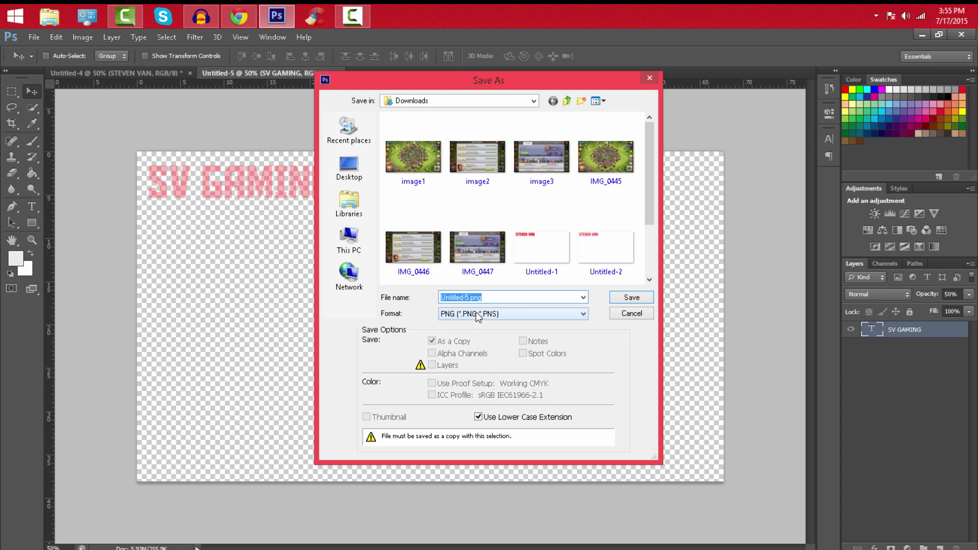
type("swag")
left_click(631, 297)
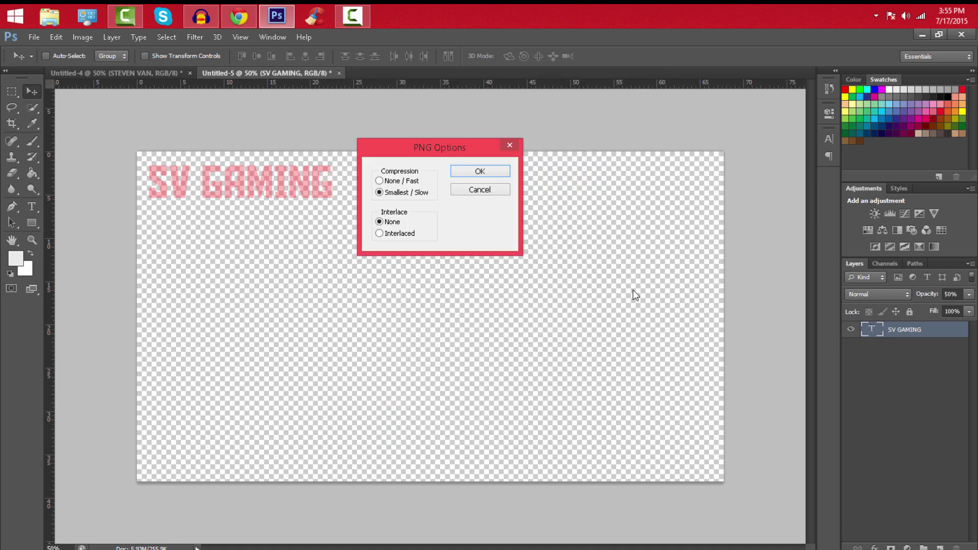
left_click(488, 170)
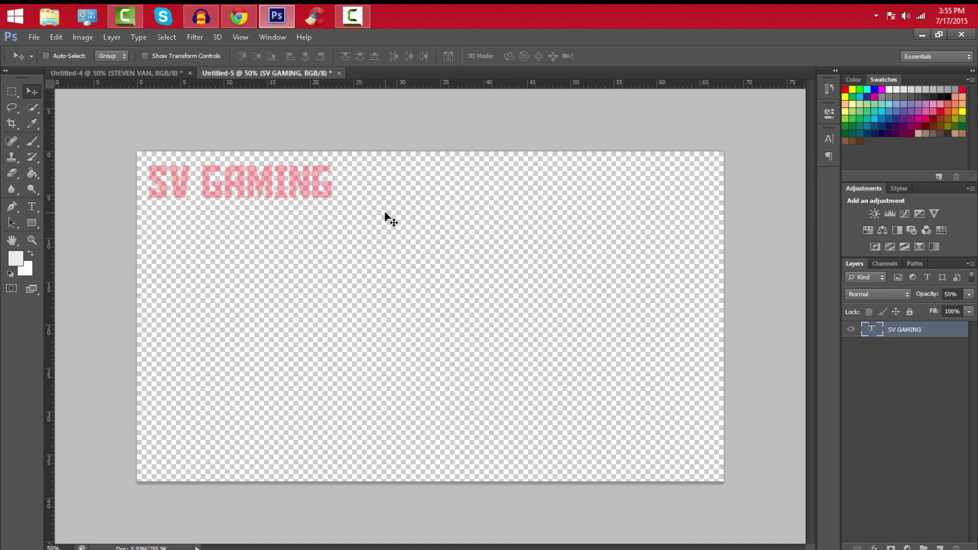
left_click(125, 15)
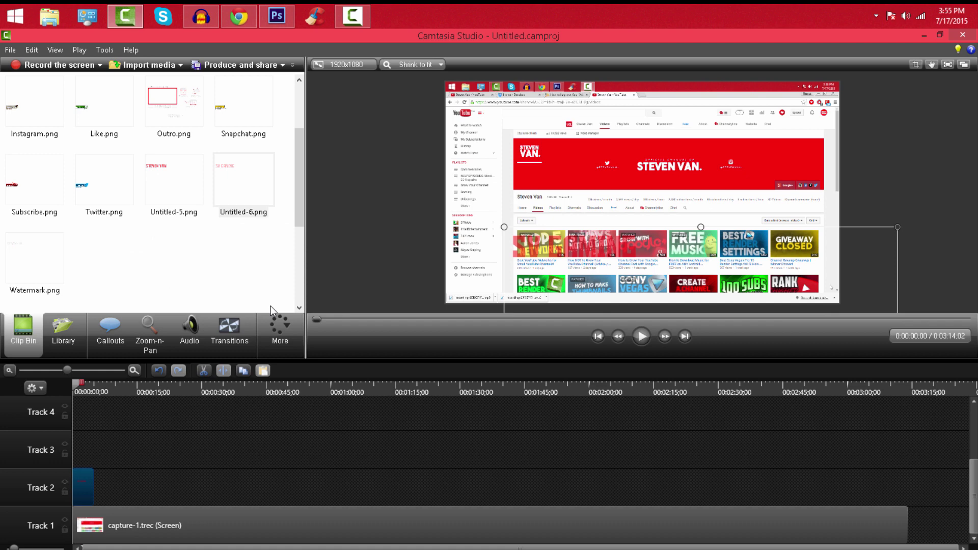
Delete the old image clip from Track 2 and stop playback at the start.
left_click(87, 481)
key("Delete")
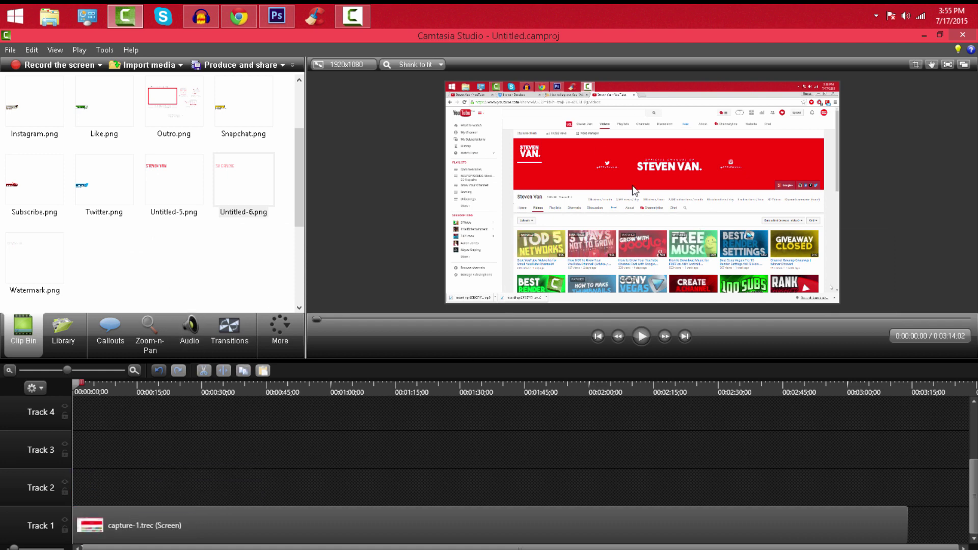
left_click(641, 341)
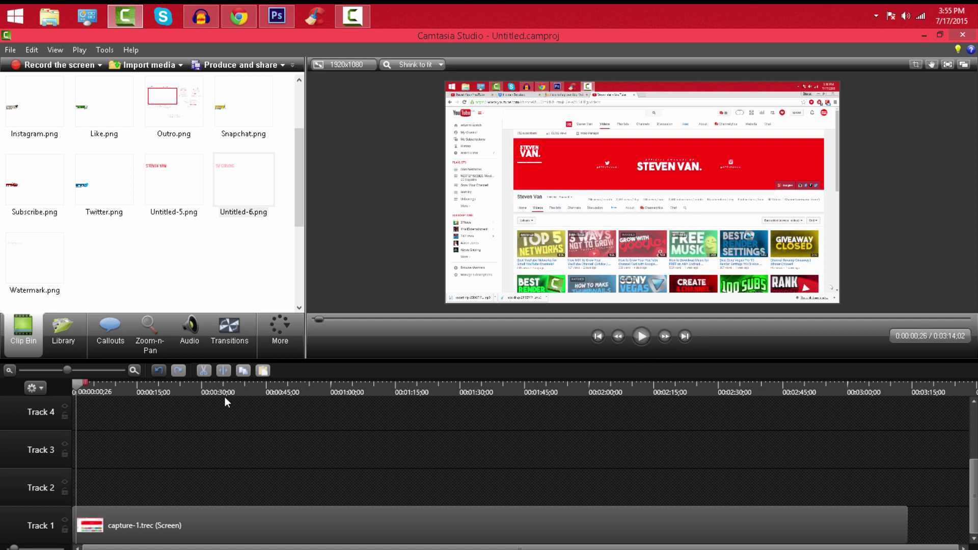
left_click(74, 387)
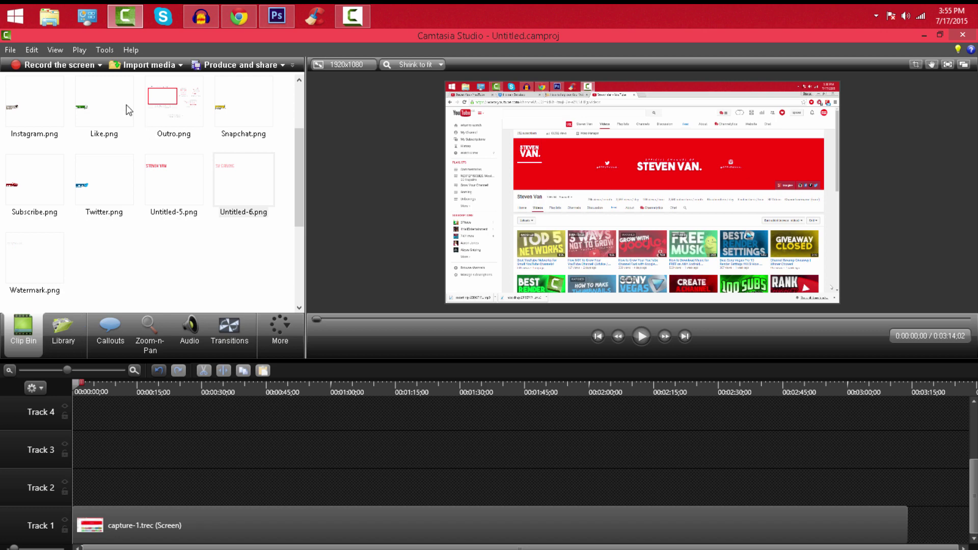
Import swag.png into the Clip Bin and place it at the start of Track 2.
left_click(150, 63)
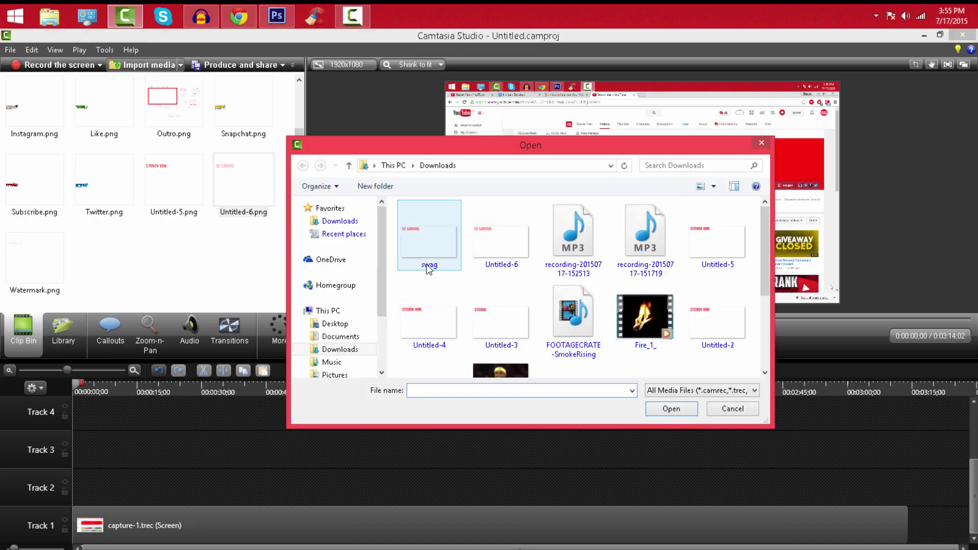
double_click(429, 243)
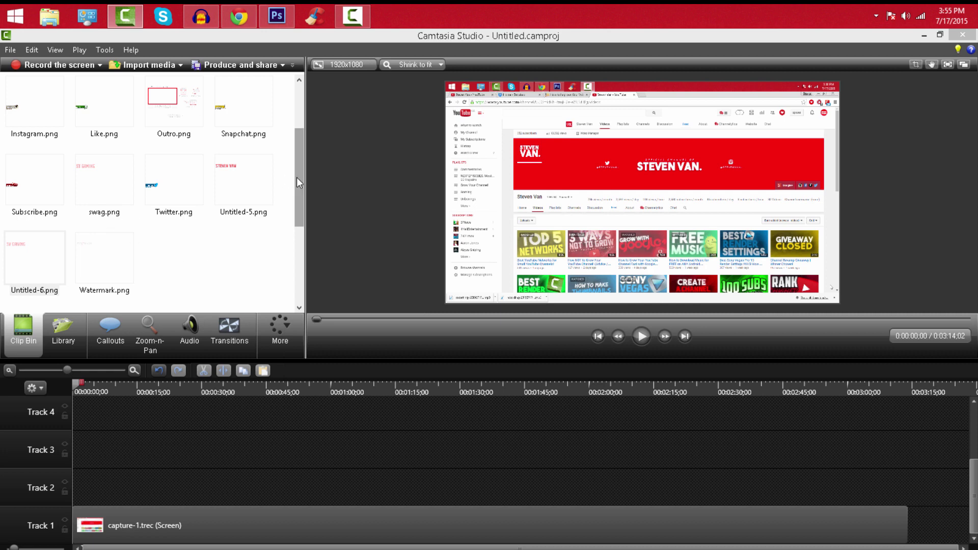
left_click(92, 184)
left_click_drag(91, 186, 912, 467)
left_click(81, 489)
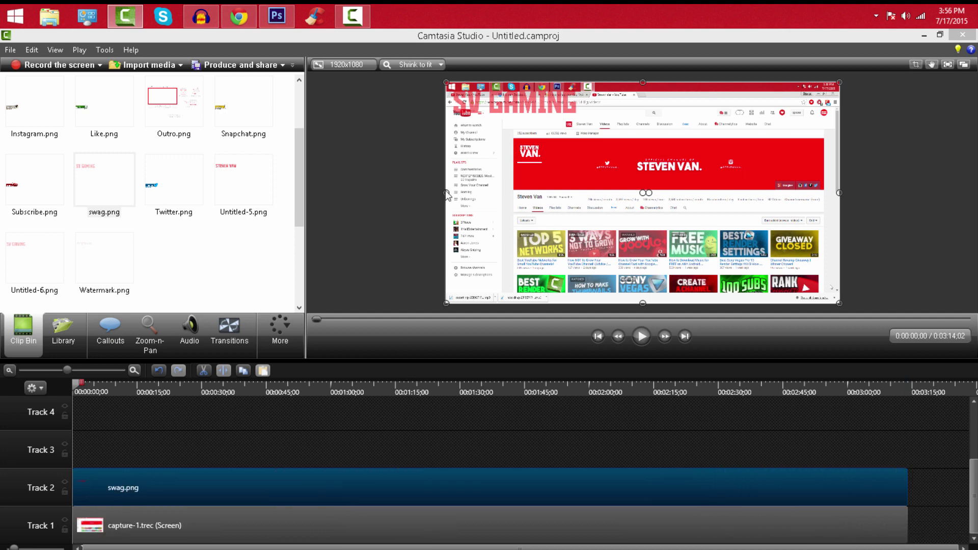
Stretch swag.png to the recording's end and drag the SV GAMING lettering to the top-left.
left_click_drag(447, 192, 447, 352)
left_click_drag(80, 383, 346, 384)
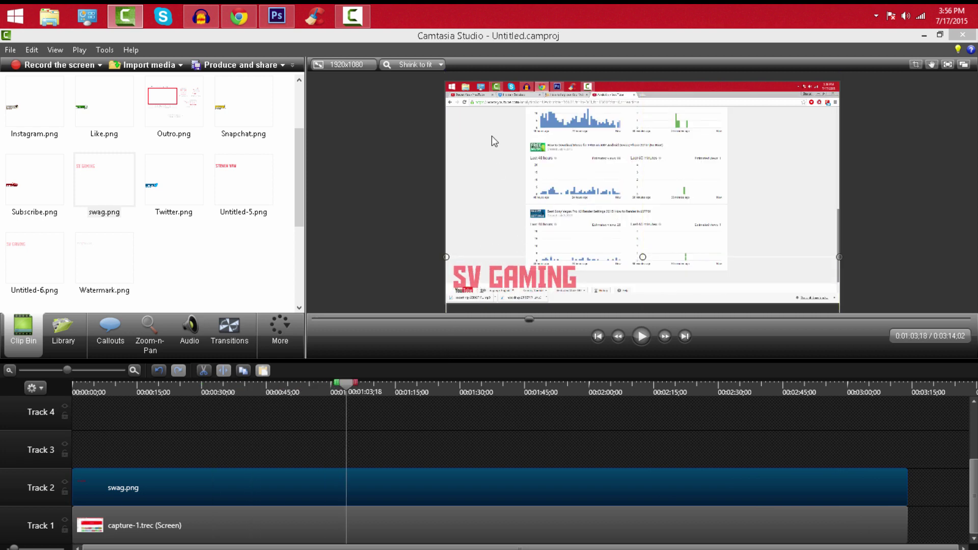
left_click(491, 120)
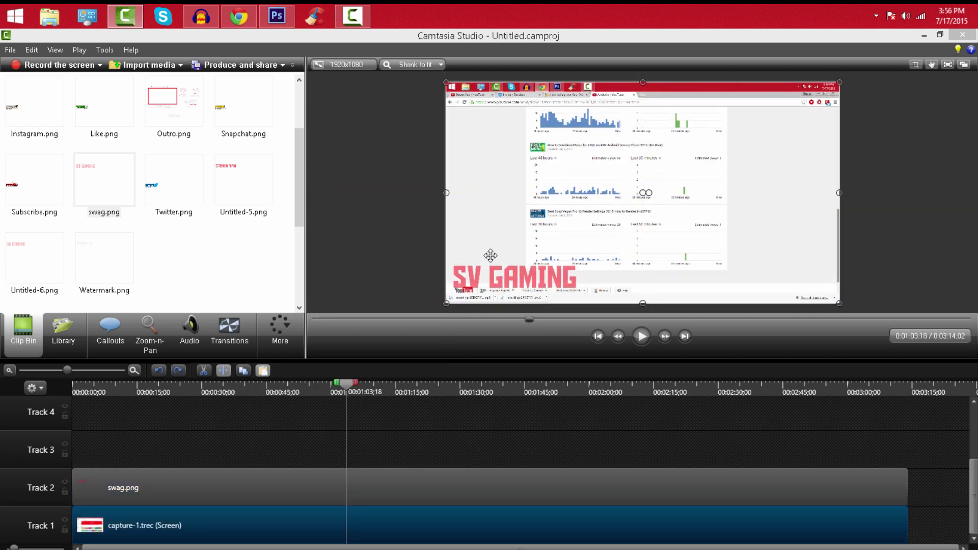
left_click(359, 470)
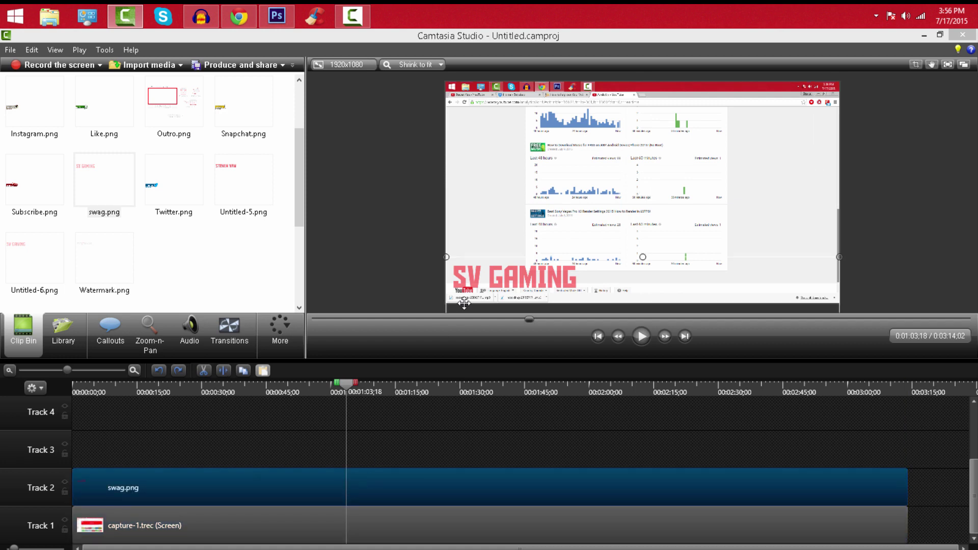
left_click(426, 284)
left_click(472, 272)
left_click_drag(472, 272, 460, 93)
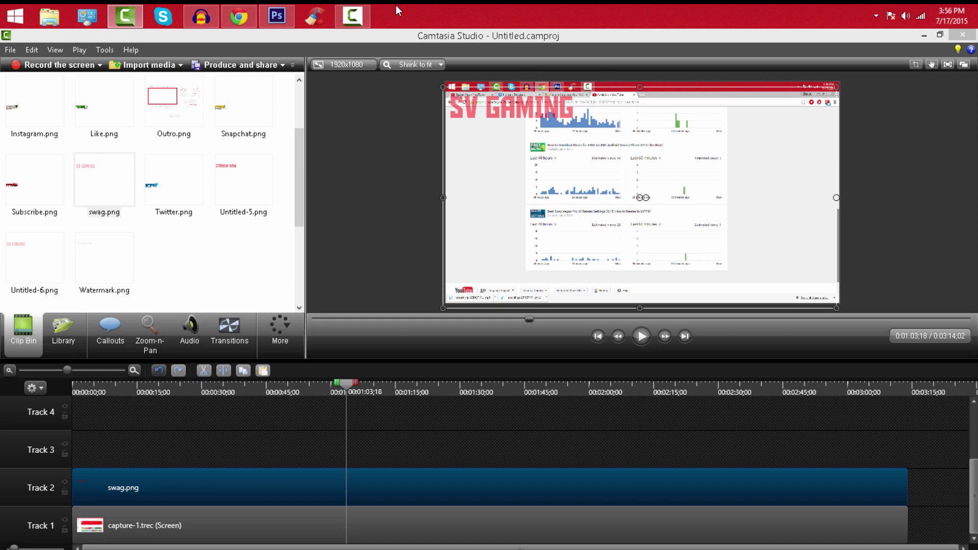
left_click(243, 441)
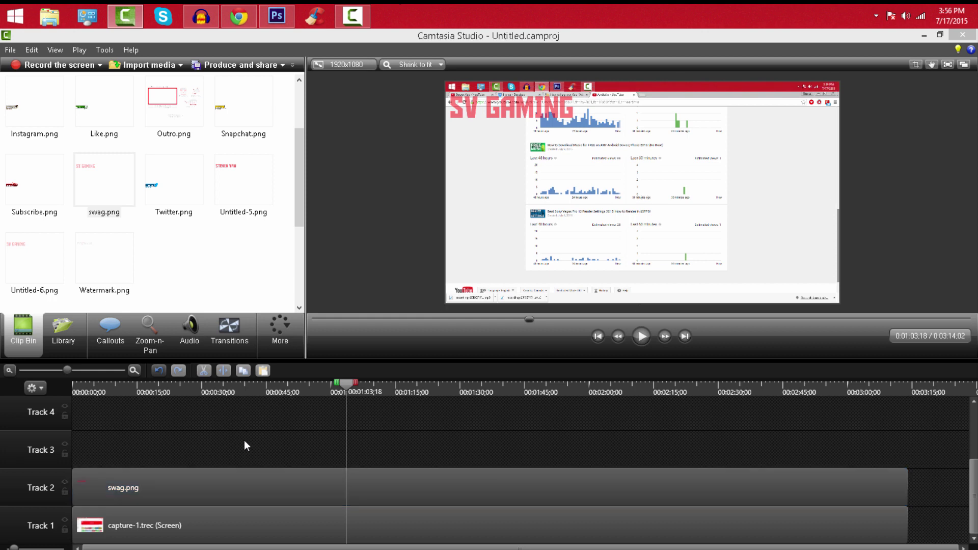